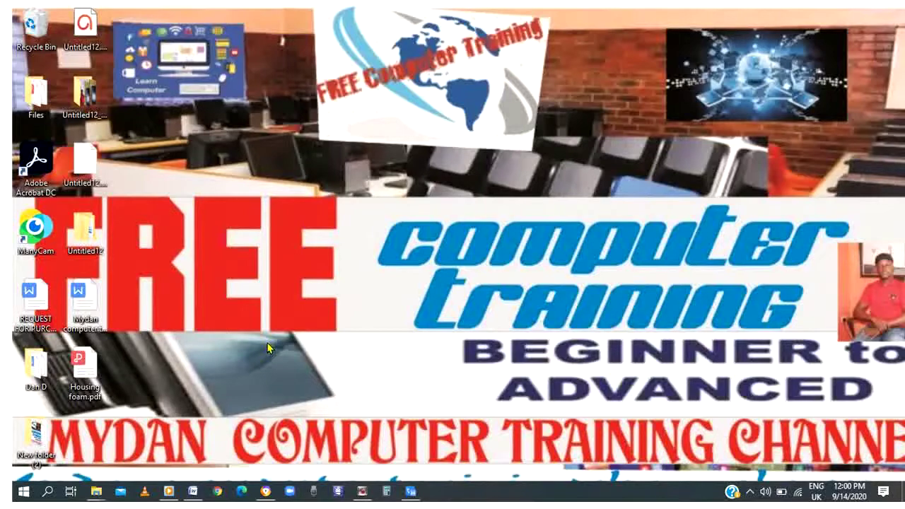
Open the Ease of Access Center in Control Panel and start Magnifier.
{"action": "key", "text": "super"}
{"action": "key", "text": "super"}
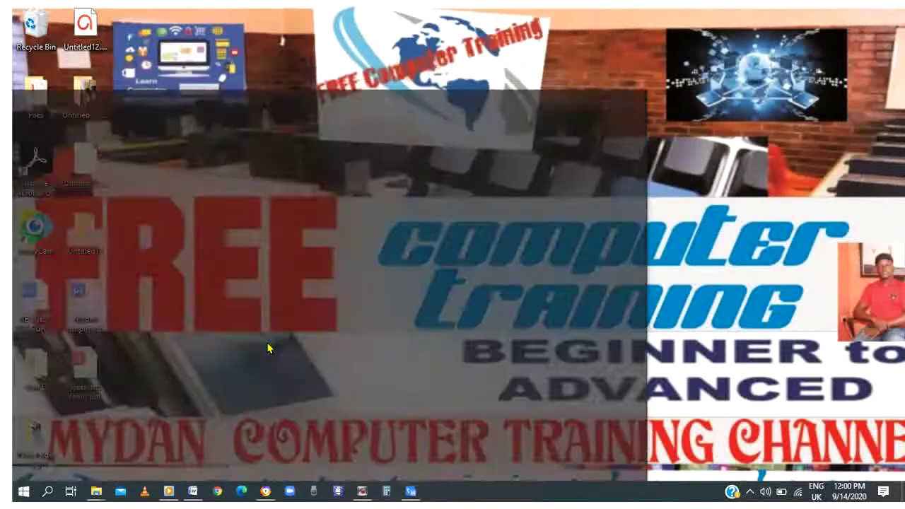
{"action": "key", "text": "super"}
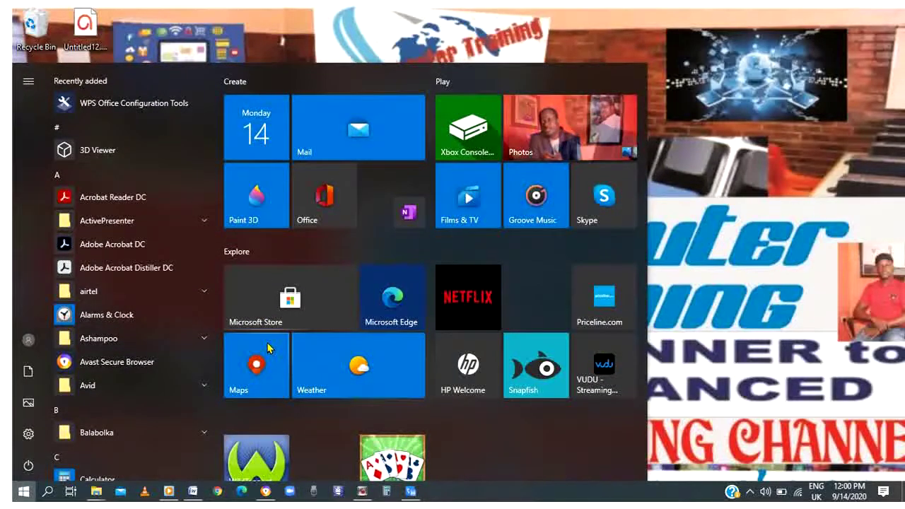
{"action": "type", "text": "con"}
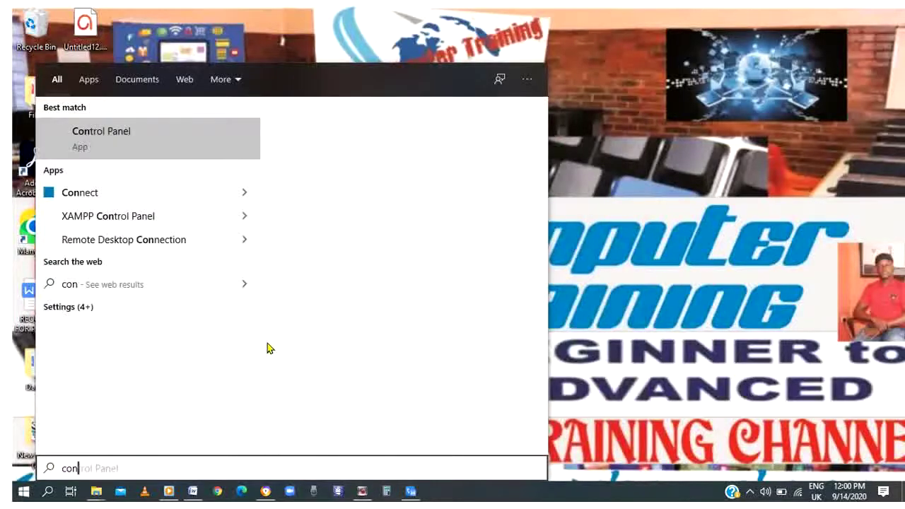
{"action": "left_click", "coordinate": [139, 135]}
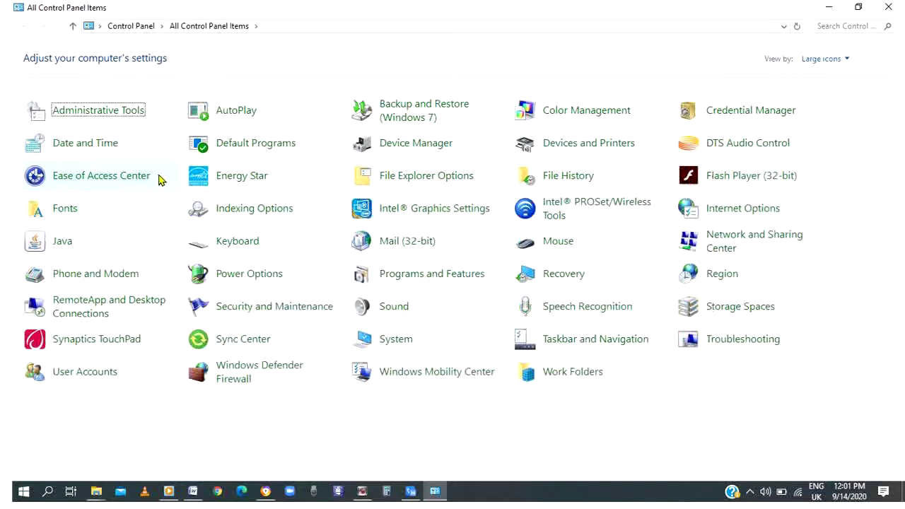
{"action": "left_click", "coordinate": [153, 177]}
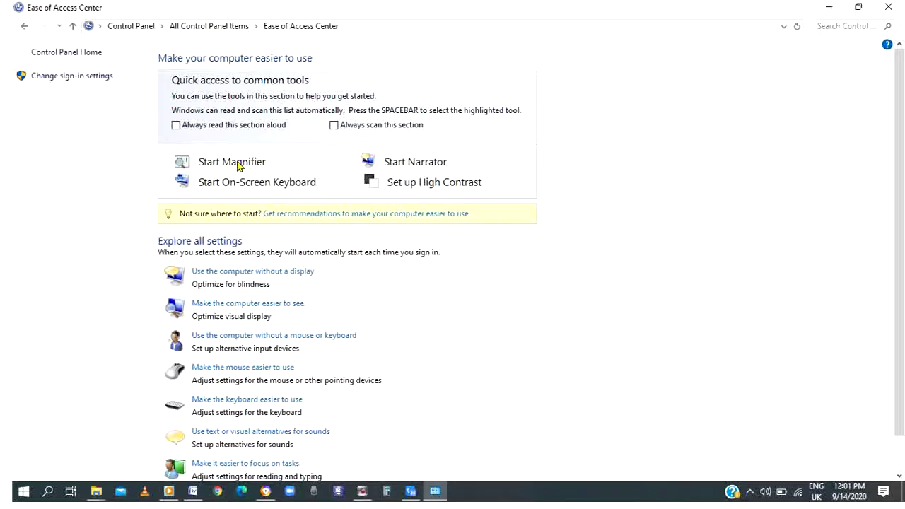
{"action": "left_click", "coordinate": [252, 163]}
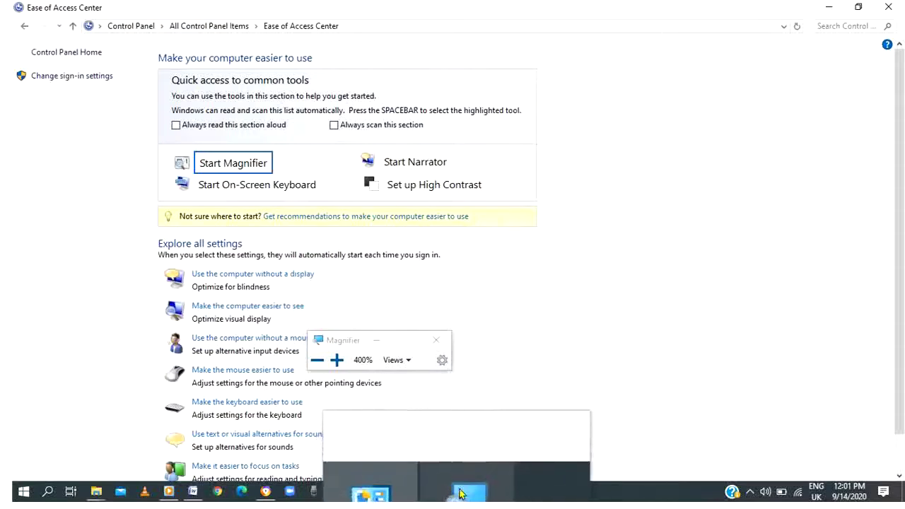
Pin Magnifier to the taskbar, close it, and relaunch it from the pinned shortcut.
{"action": "left_click", "coordinate": [458, 492]}
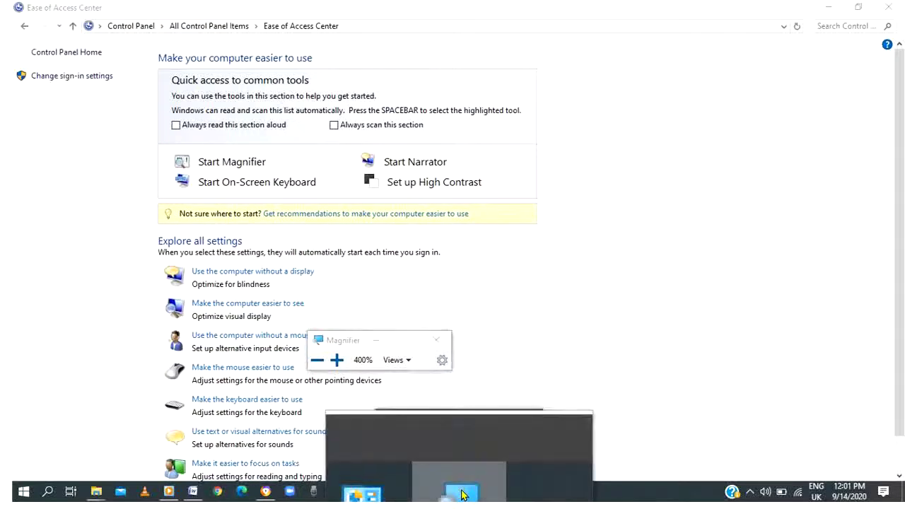
{"action": "right_click", "coordinate": [460, 493]}
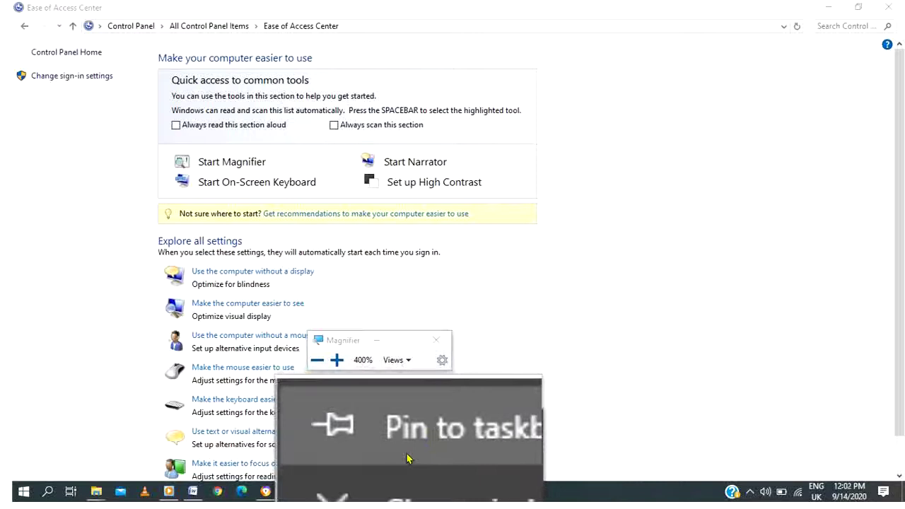
{"action": "left_click", "coordinate": [432, 443]}
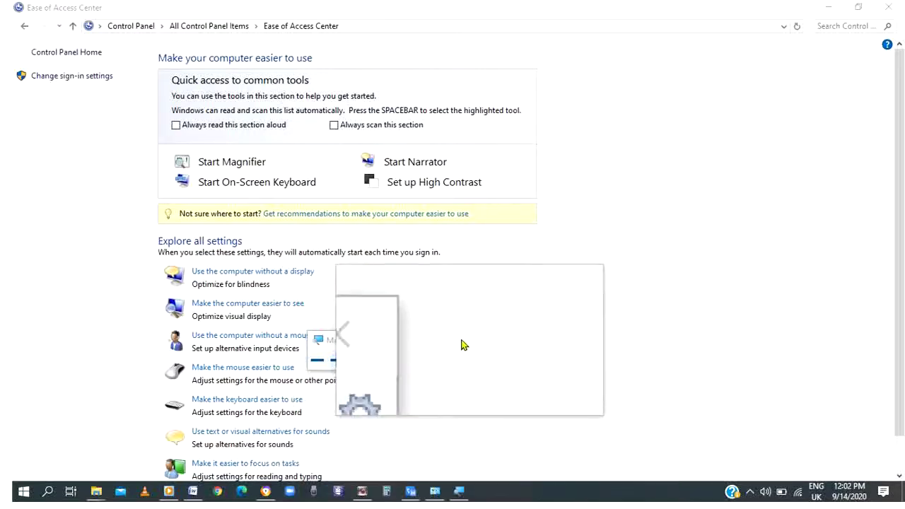
{"action": "left_click", "coordinate": [436, 341]}
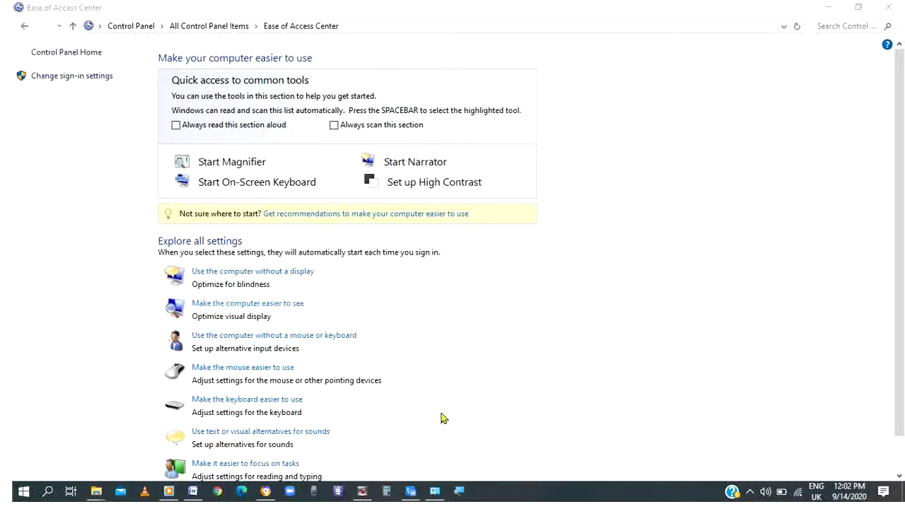
{"action": "left_click", "coordinate": [458, 489]}
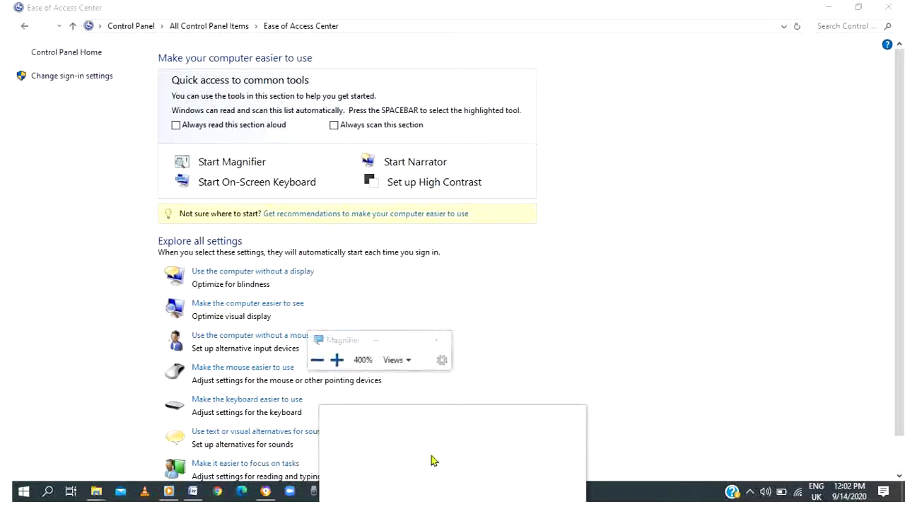
Lower the Magnifier zoom level in steps, and raise it to 500%.
{"action": "left_click", "coordinate": [316, 366]}
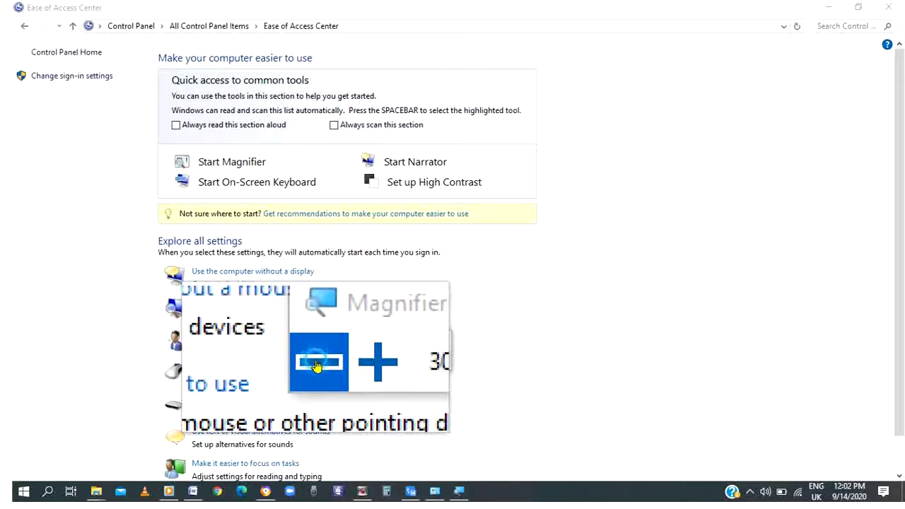
{"action": "left_click", "coordinate": [316, 366]}
{"action": "left_click", "coordinate": [316, 365]}
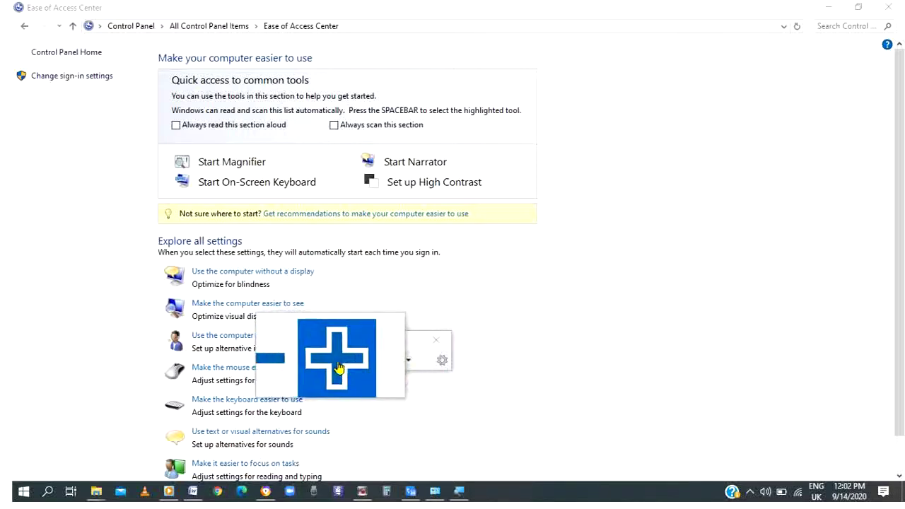
{"action": "left_click", "coordinate": [339, 367]}
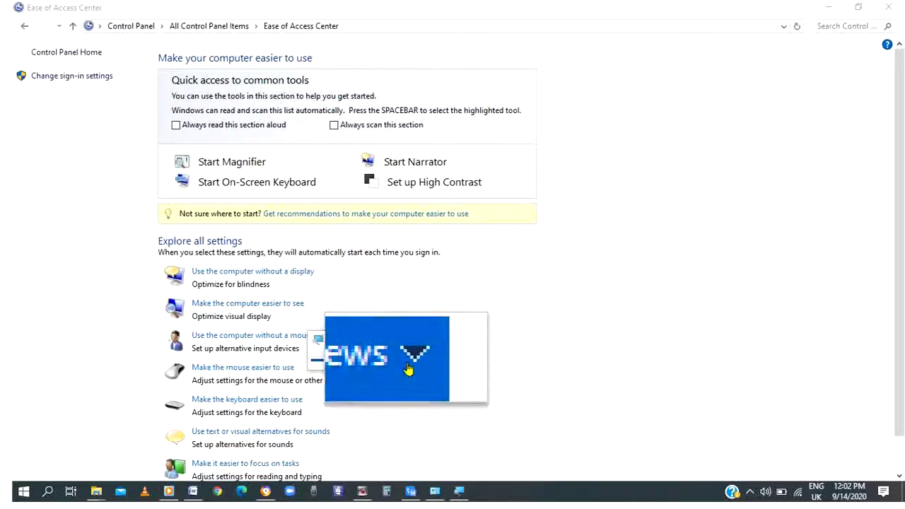
Switch the Magnifier view to Full screen.
{"action": "left_click", "coordinate": [408, 368]}
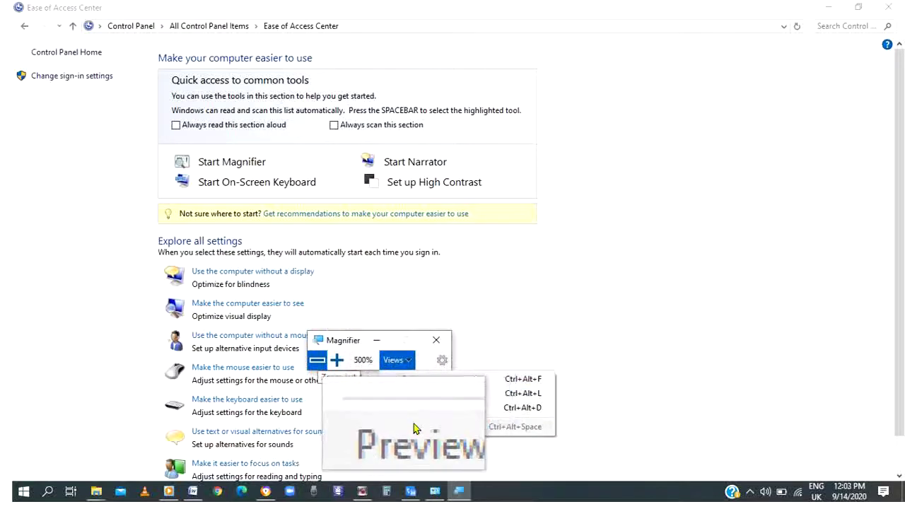
{"action": "left_click", "coordinate": [422, 384]}
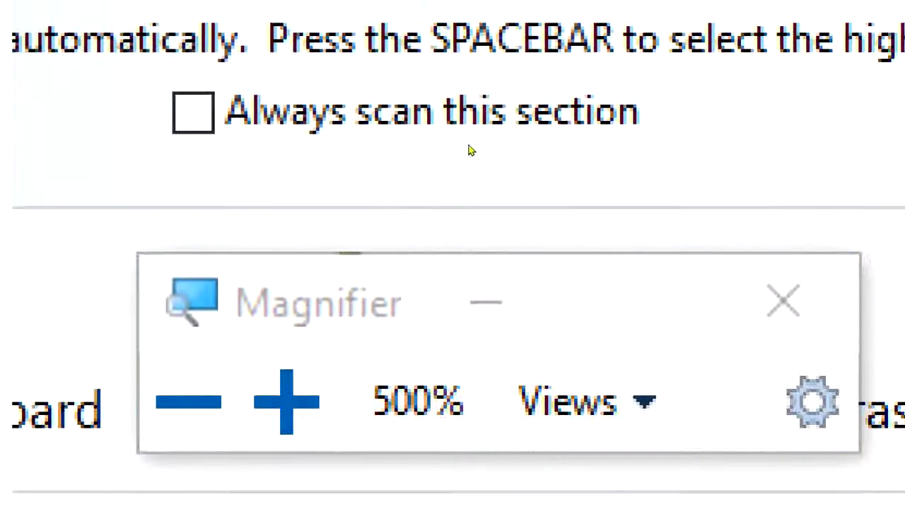
Reduce the full-screen magnification to 200% and close Magnifier.
{"action": "key", "text": "super+minus"}
{"action": "key", "text": "super+minus"}
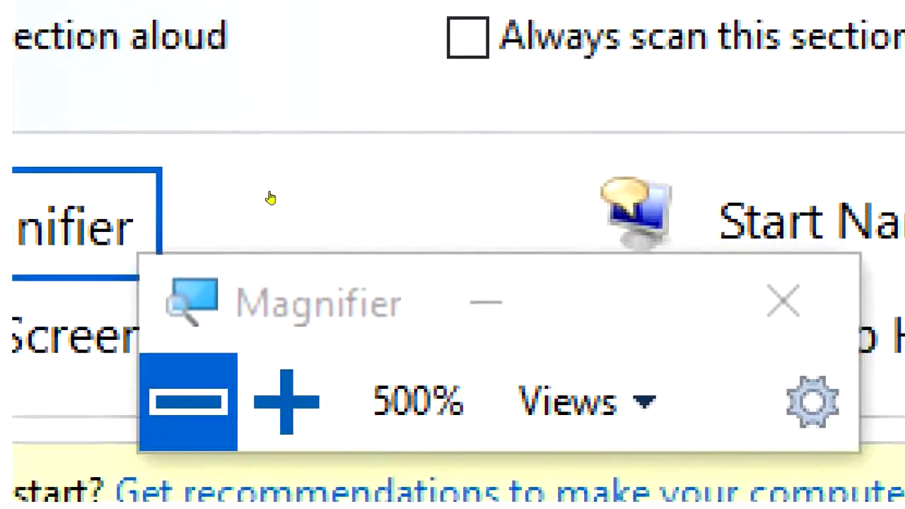
{"action": "key", "text": "super+minus"}
{"action": "key", "text": "super+minus"}
{"action": "key", "text": "super+minus"}
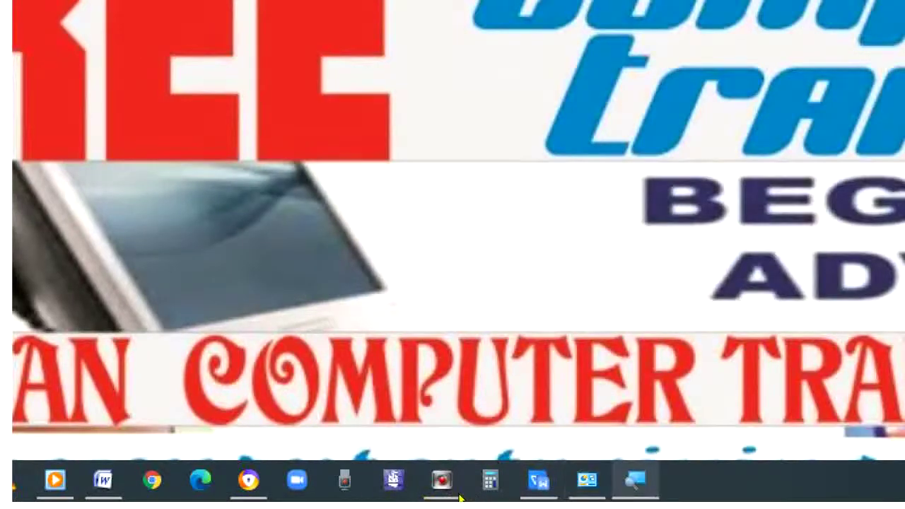
{"action": "key", "text": "super+plus"}
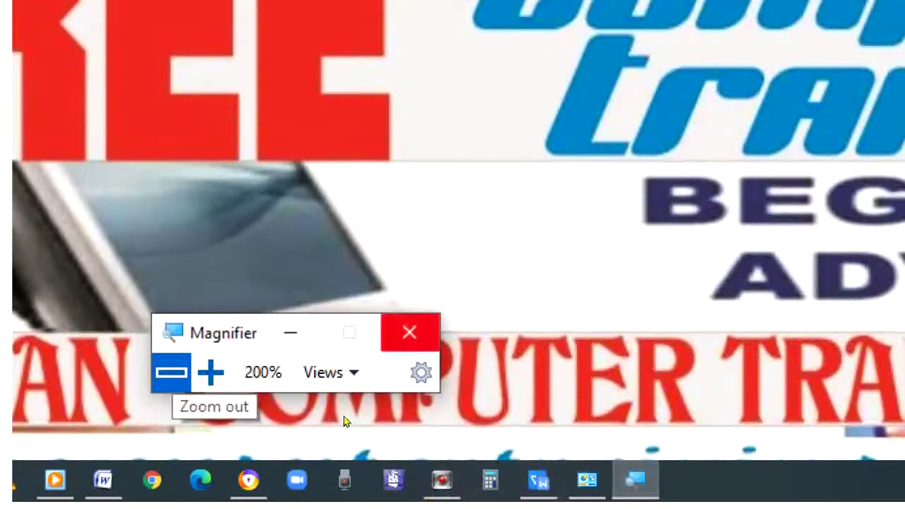
{"action": "left_click", "coordinate": [409, 332]}
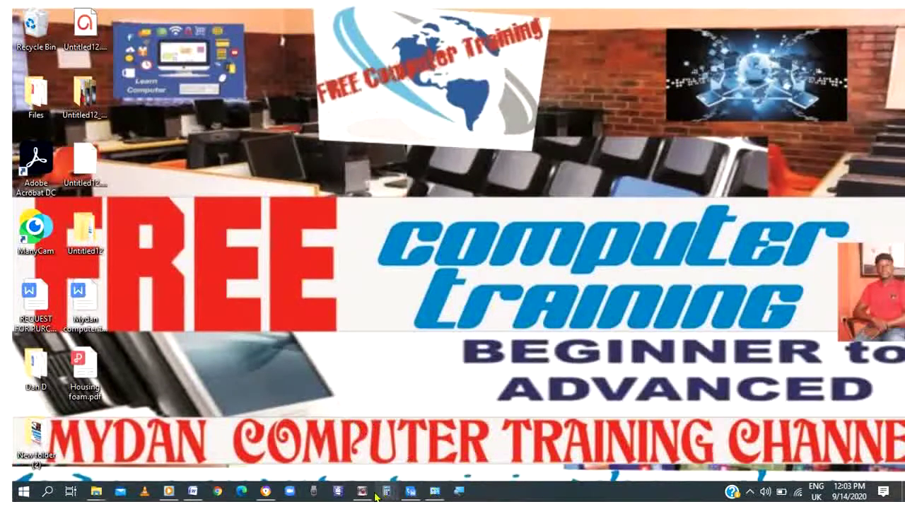
Search Windows for "magn" and launch Magnifier from the results.
{"action": "mouse_move", "coordinate": [363, 493]}
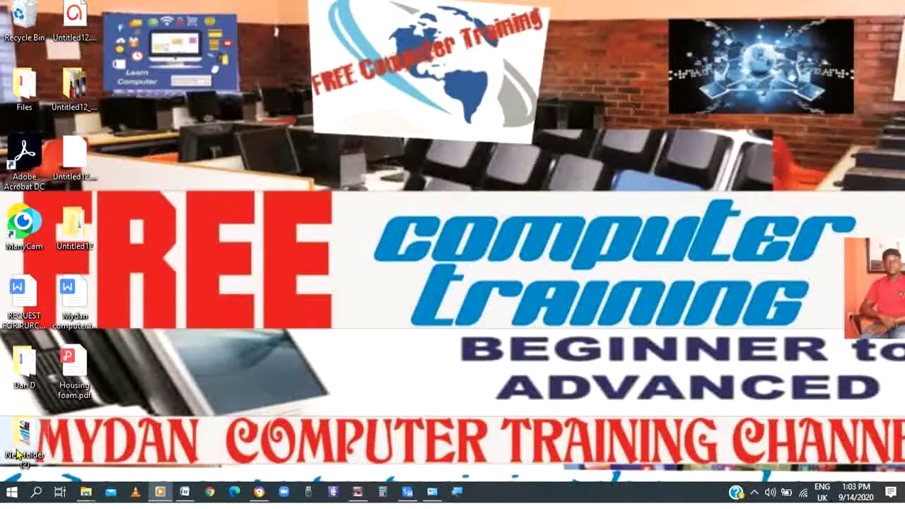
{"action": "left_click", "coordinate": [9, 498]}
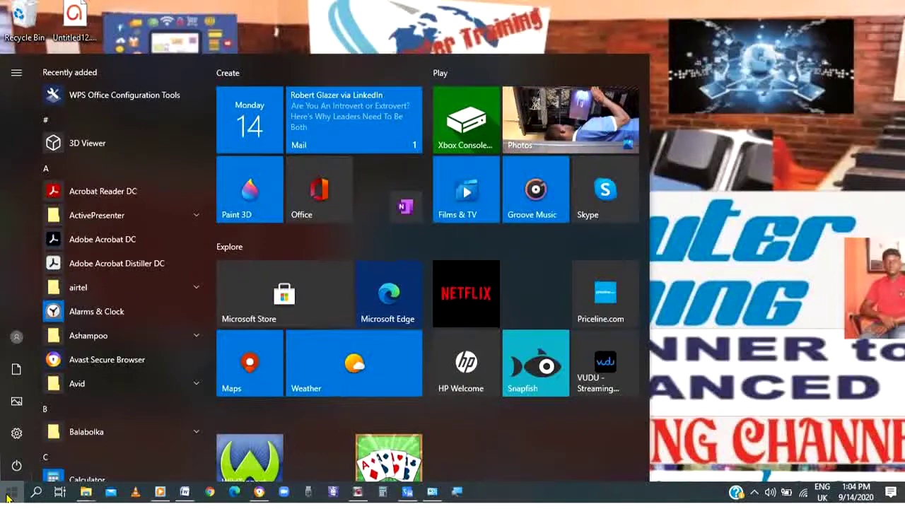
{"action": "type", "text": "magn"}
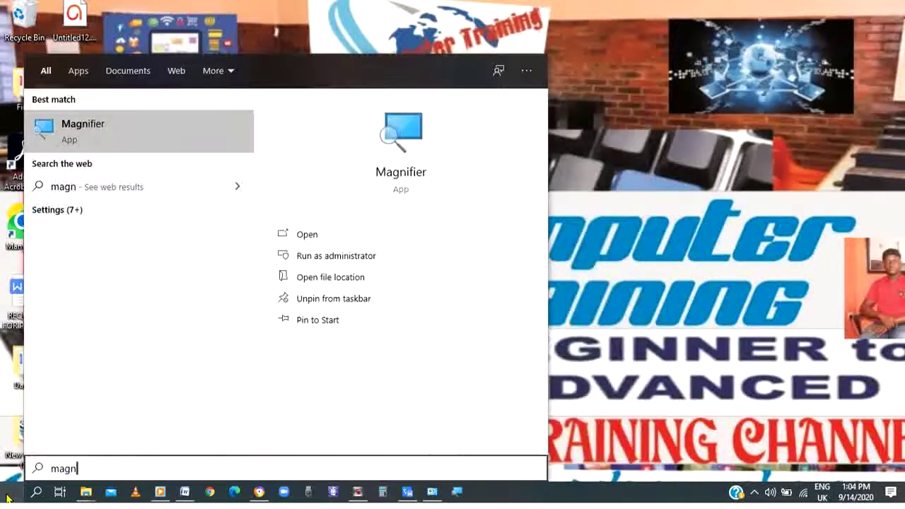
{"action": "key", "text": "Return"}
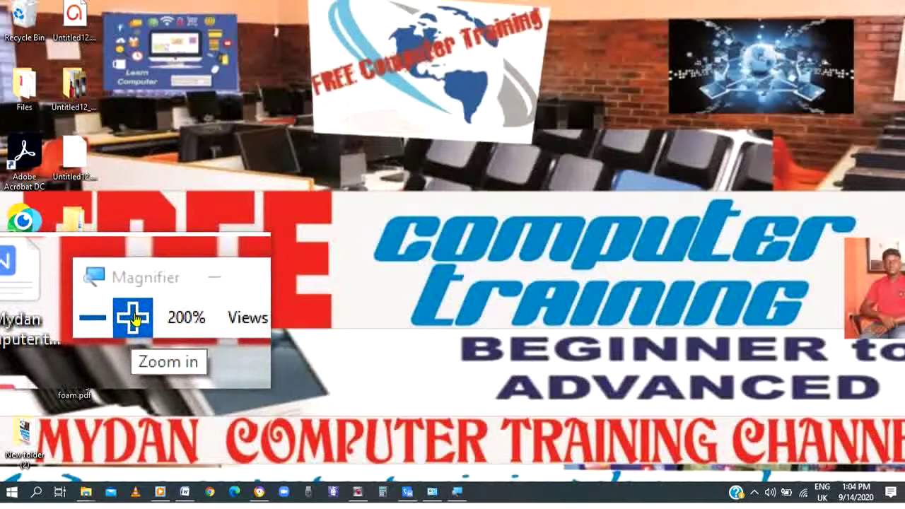
Zoom Magnifier in and out, ending at 300%.
{"action": "left_click", "coordinate": [134, 320]}
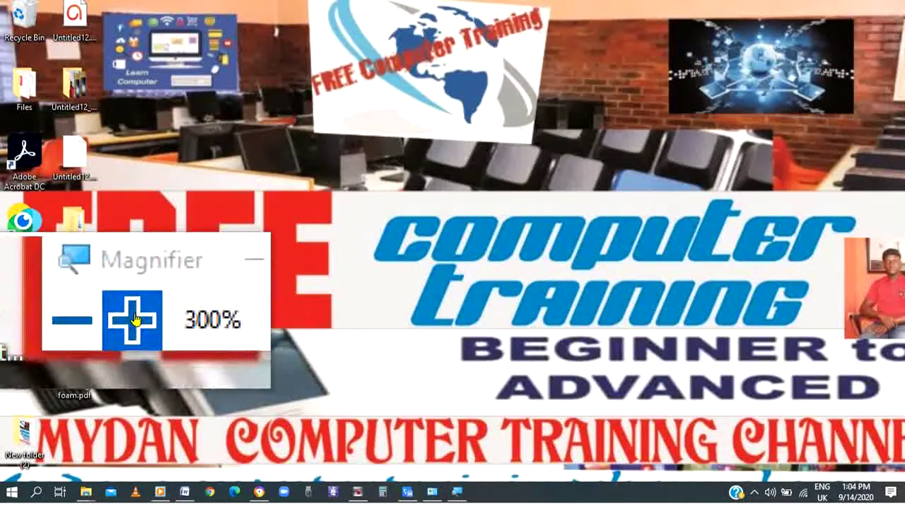
{"action": "left_click", "coordinate": [106, 321]}
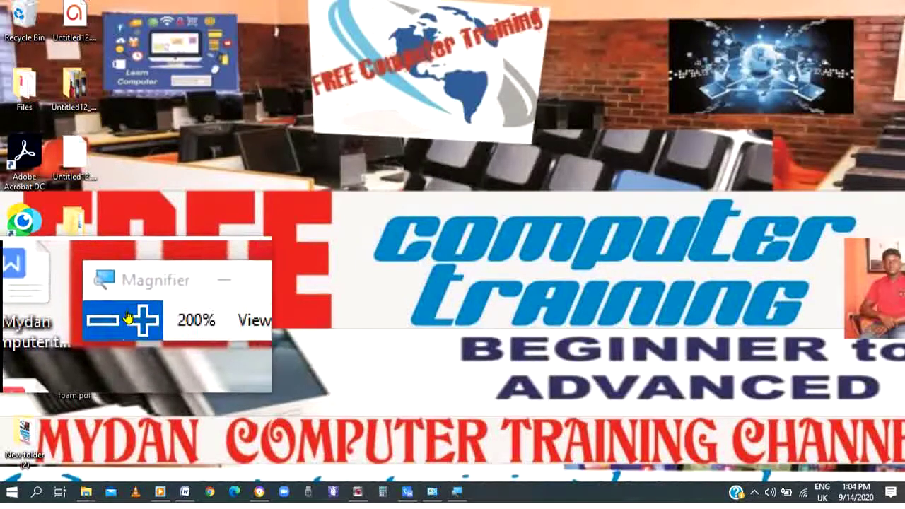
{"action": "left_click", "coordinate": [140, 317]}
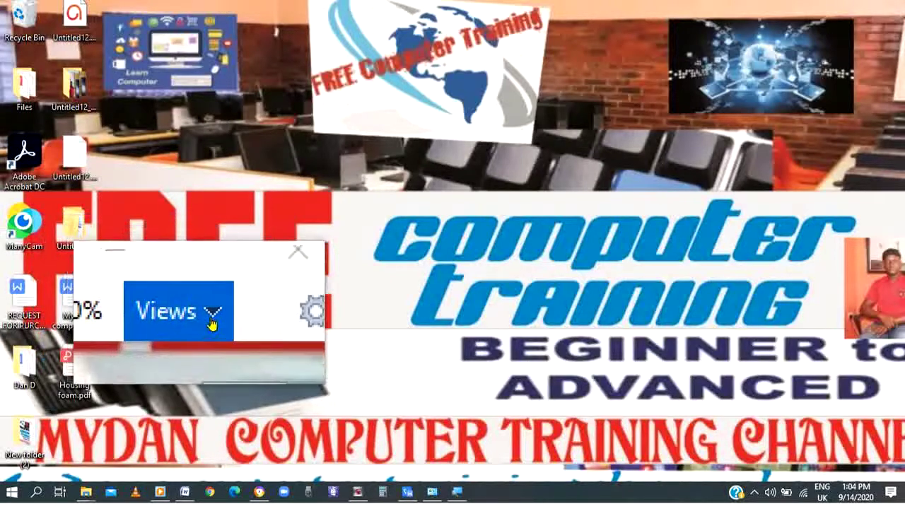
Switch the Magnifier view to Full screen and back to Lens.
{"action": "left_click", "coordinate": [205, 322]}
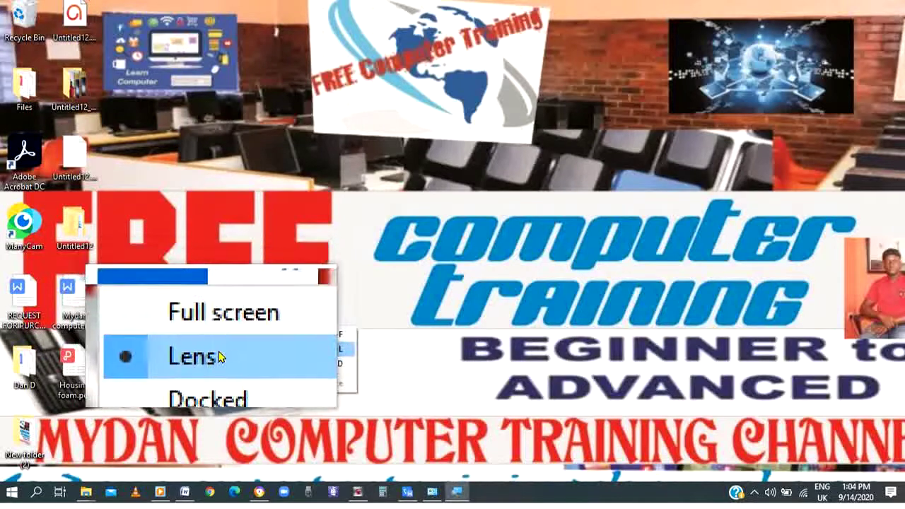
{"action": "left_click", "coordinate": [213, 333]}
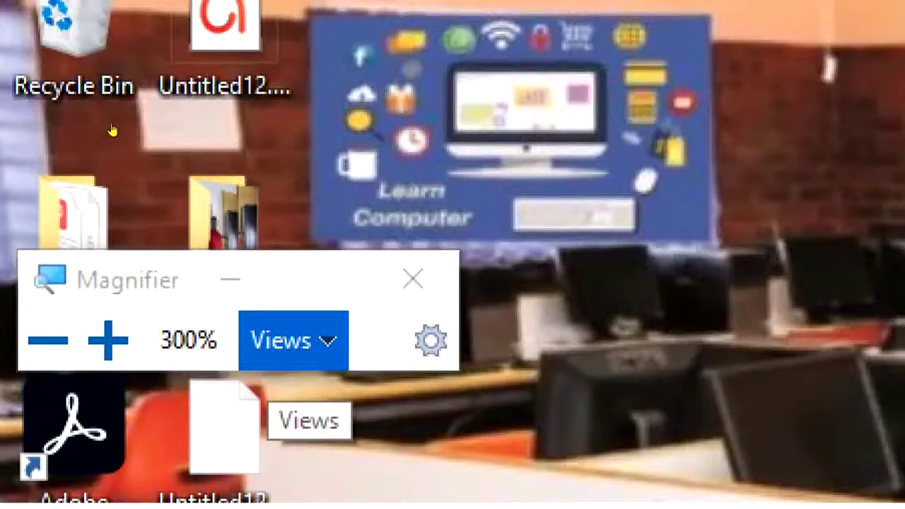
{"action": "left_click", "coordinate": [325, 340]}
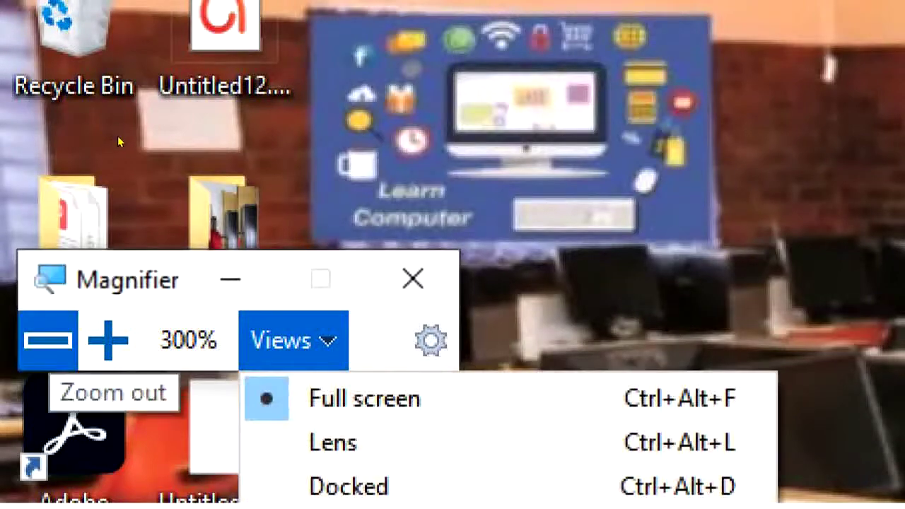
{"action": "left_click", "coordinate": [357, 439]}
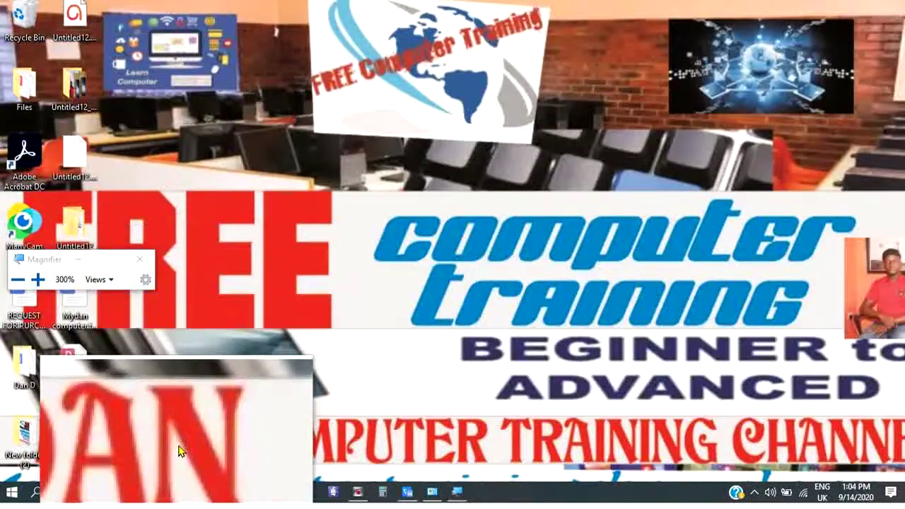
{"action": "left_click", "coordinate": [186, 492]}
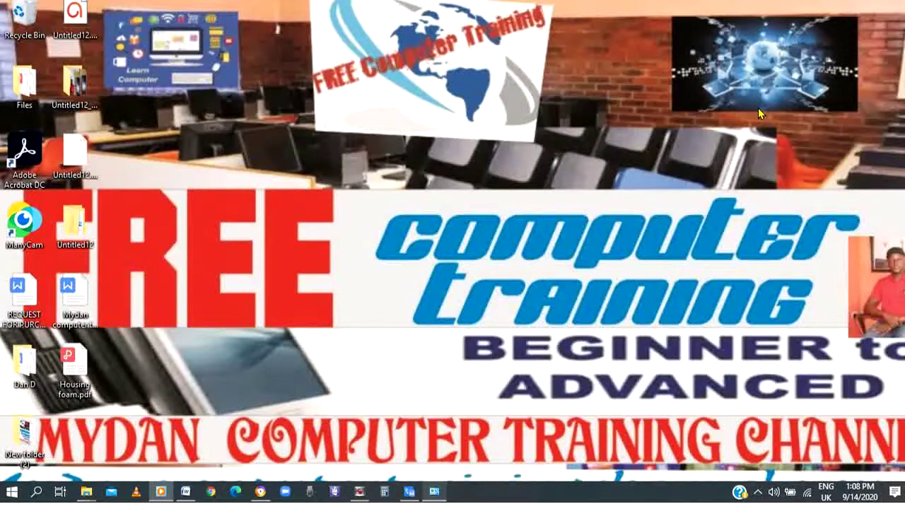
Start Magnifier from the desktop without using search, and increase its zoom to 600%.
{"action": "key", "text": "super+plus"}
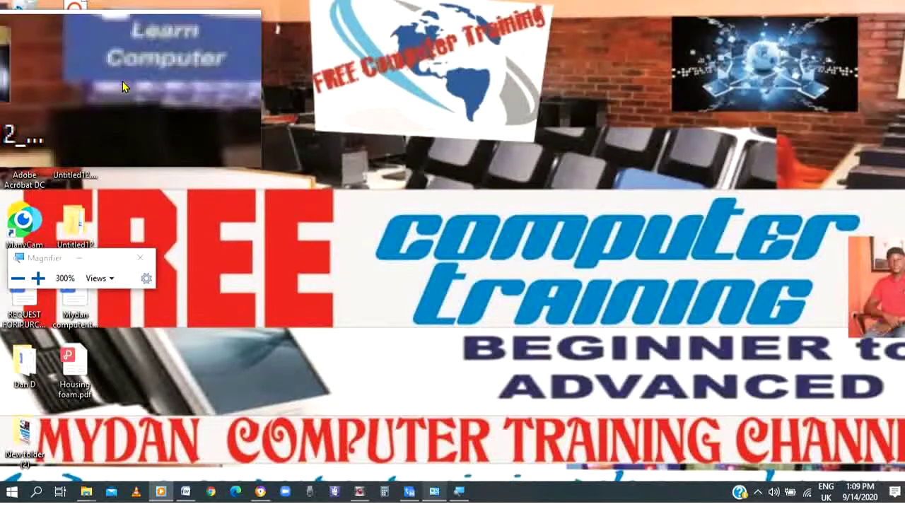
{"action": "key", "text": "super+plus"}
{"action": "key", "text": "super+plus"}
{"action": "key", "text": "super+plus"}
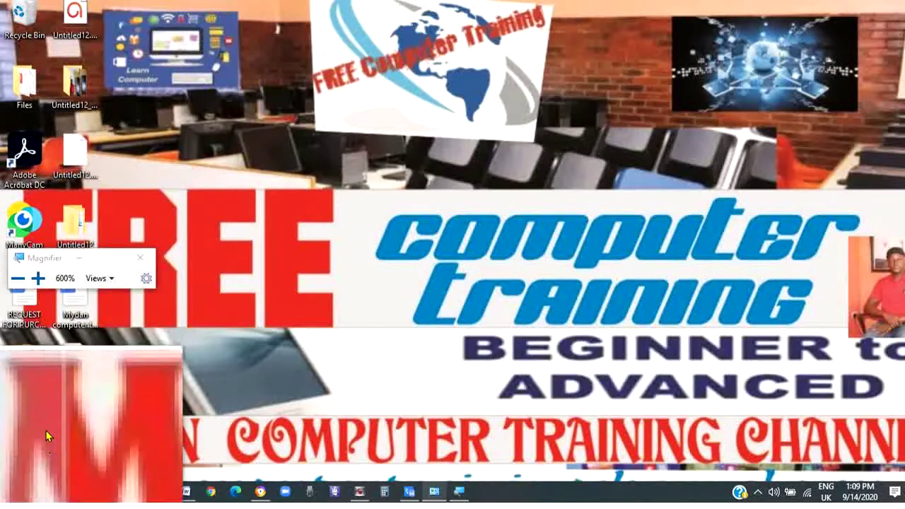
Reduce the Magnifier zoom to 100%.
{"action": "key", "text": "super+minus"}
{"action": "key", "text": "super+minus"}
{"action": "key", "text": "super+minus"}
{"action": "key", "text": "super+minus"}
{"action": "key", "text": "super+minus"}
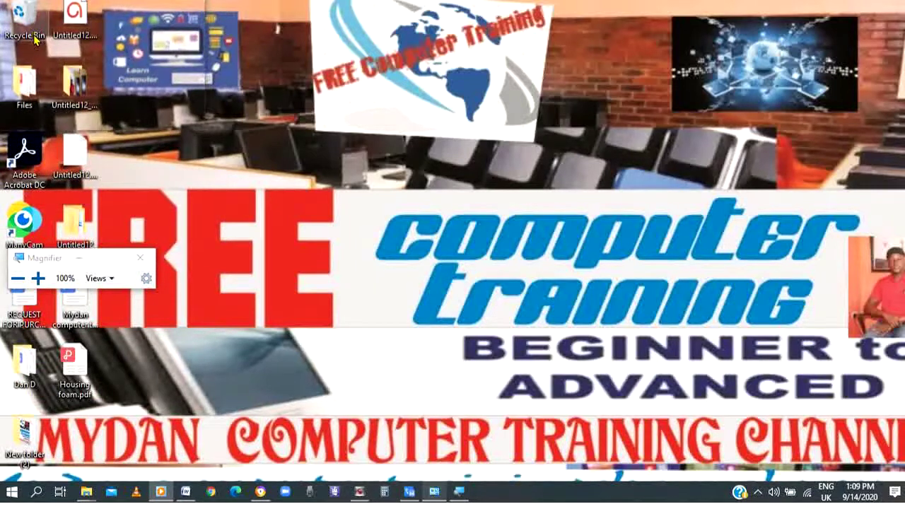
Zoom Magnifier in and out over the Recycle Bin label on the desktop, ending at 800%.
{"action": "key", "text": "super+plus"}
{"action": "key", "text": "super+plus"}
{"action": "key", "text": "super+plus"}
{"action": "key", "text": "super+plus"}
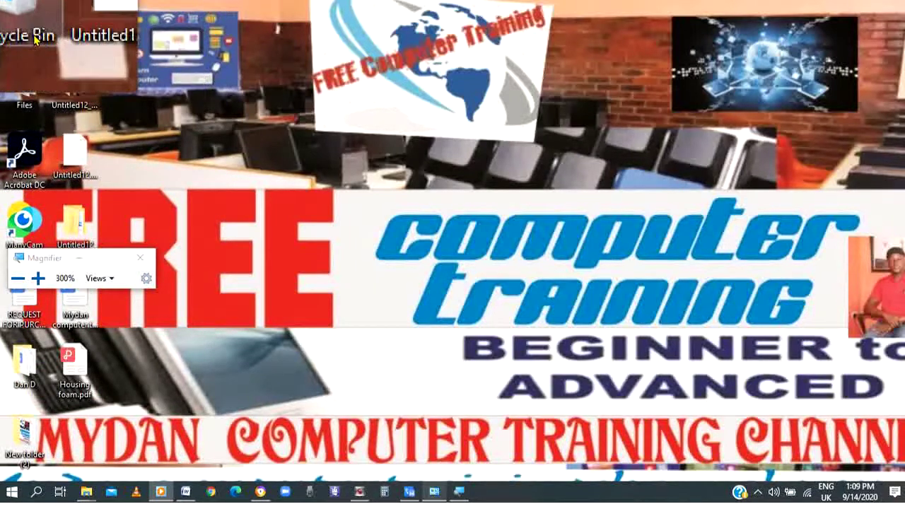
{"action": "key", "text": "super+minus"}
{"action": "key", "text": "super+minus"}
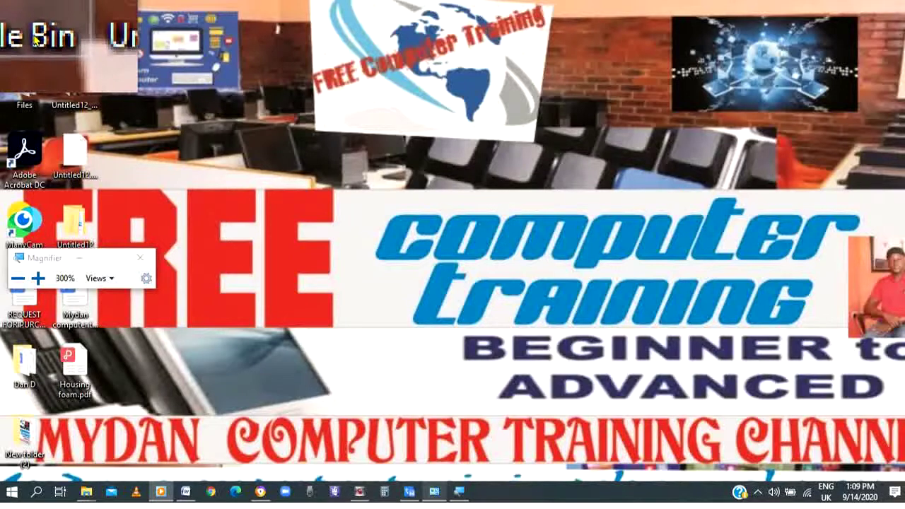
{"action": "key", "text": "super+plus"}
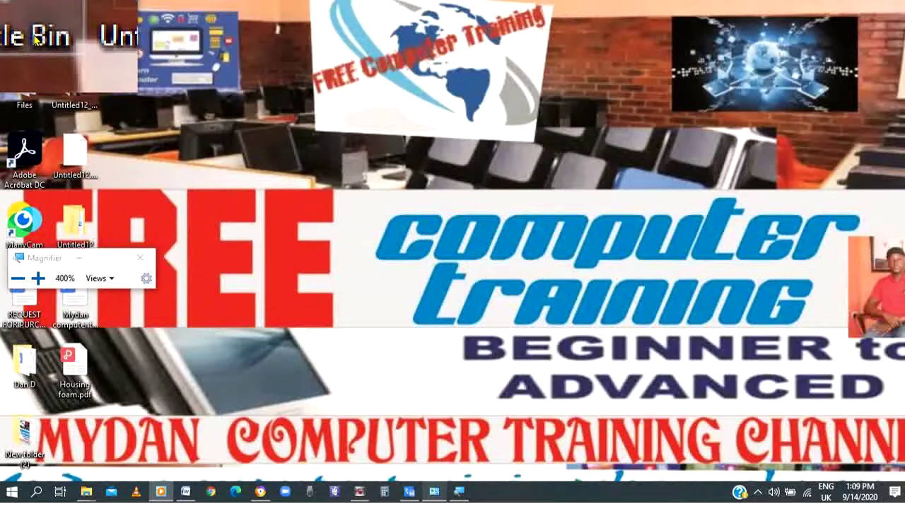
{"action": "key", "text": "super+plus"}
{"action": "key", "text": "super+plus"}
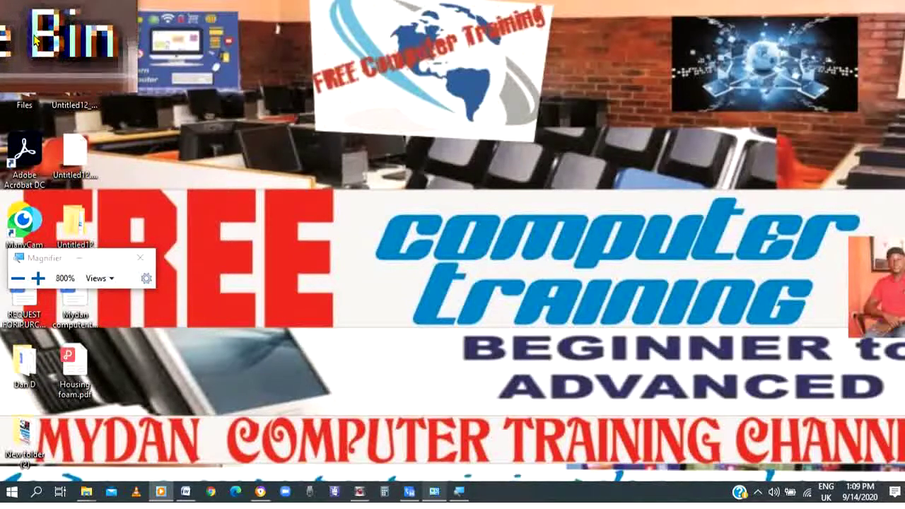
Reduce the Magnifier zoom over the Recycle Bin to 200%.
{"action": "key", "text": "super+minus"}
{"action": "key", "text": "super+minus"}
{"action": "key", "text": "super+minus"}
{"action": "key", "text": "super+minus"}
{"action": "key", "text": "super+minus"}
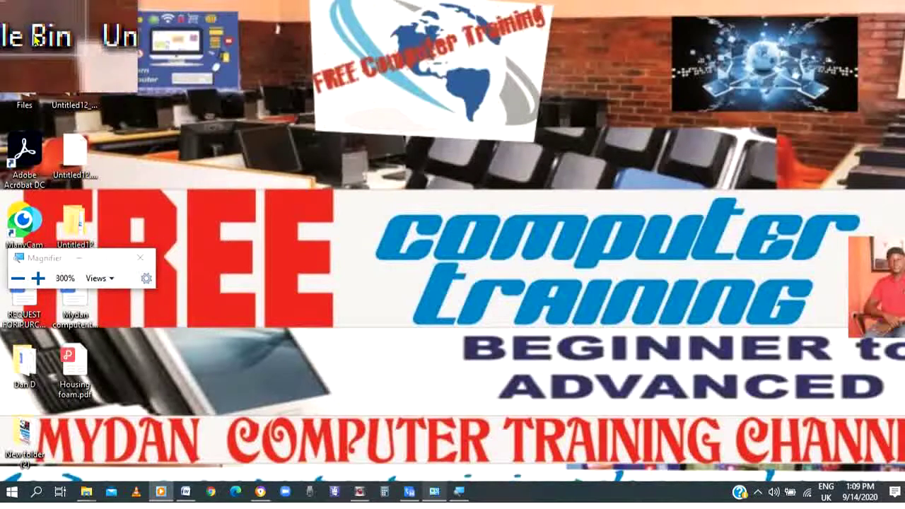
{"action": "key", "text": "super+minus"}
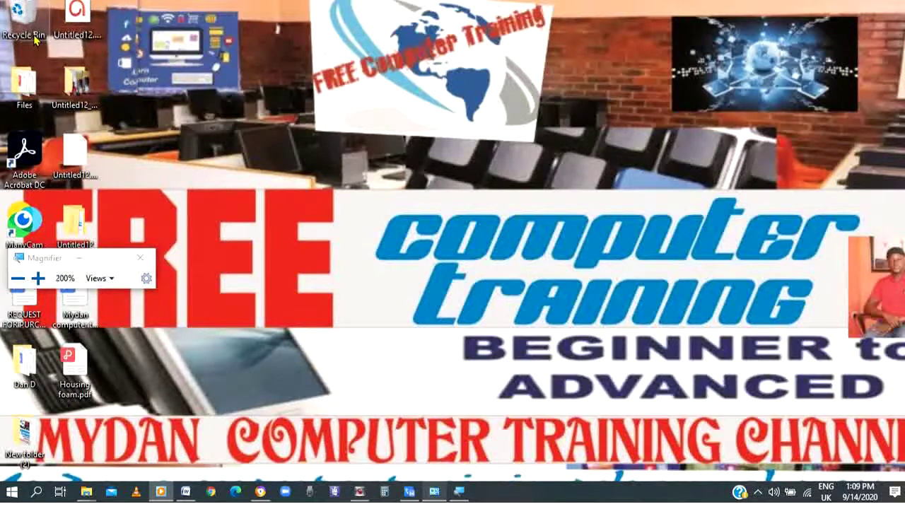
Increase the Magnifier zoom over the Recycle Bin label to 1100%.
{"action": "key", "text": "super+plus"}
{"action": "key", "text": "super+plus"}
{"action": "key", "text": "super+plus"}
{"action": "key", "text": "super+plus"}
{"action": "key", "text": "super+plus"}
{"action": "key", "text": "super+plus"}
{"action": "key", "text": "super+plus"}
{"action": "key", "text": "super+plus"}
{"action": "key", "text": "super+plus"}
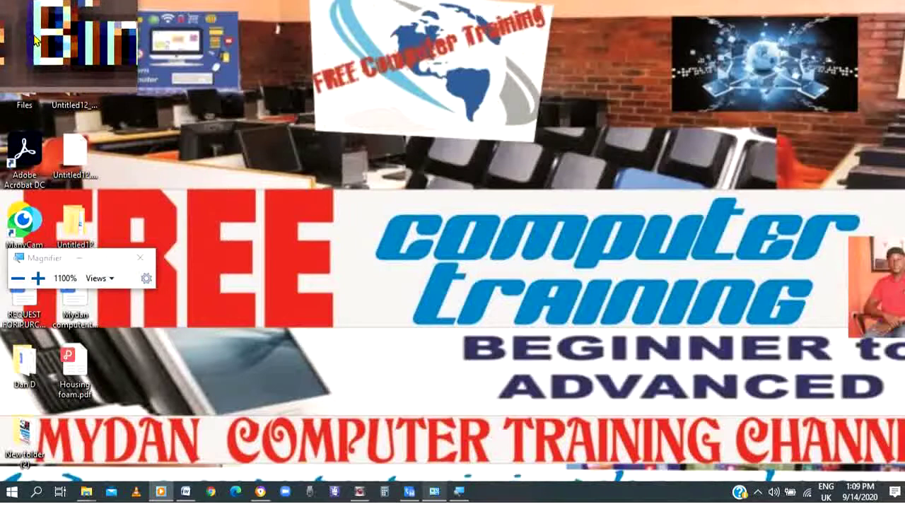
Bring the Magnifier zoom back down to 100%.
{"action": "key", "text": "super+minus"}
{"action": "key", "text": "super+minus"}
{"action": "key", "text": "super+minus"}
{"action": "key", "text": "super+minus"}
{"action": "key", "text": "super+minus"}
{"action": "key", "text": "super+minus"}
{"action": "key", "text": "super+minus"}
{"action": "key", "text": "super+minus"}
{"action": "key", "text": "super+minus"}
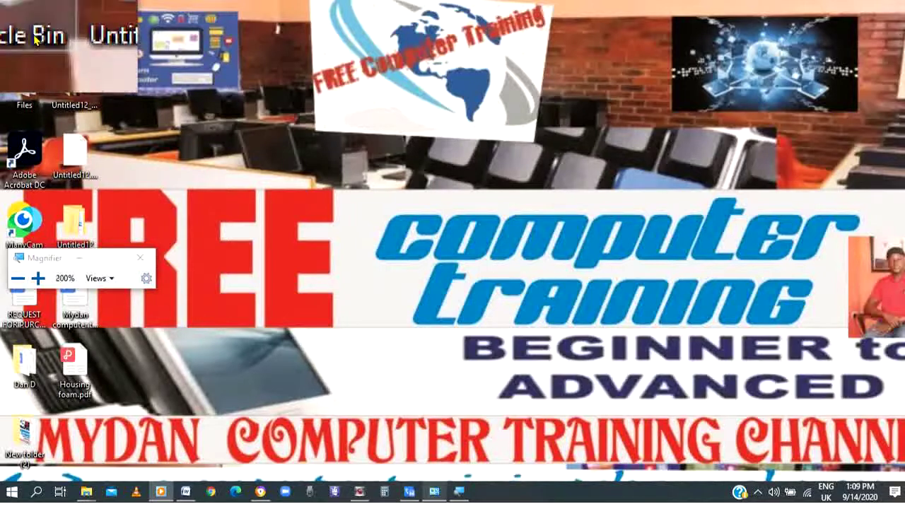
{"action": "key", "text": "super+minus"}
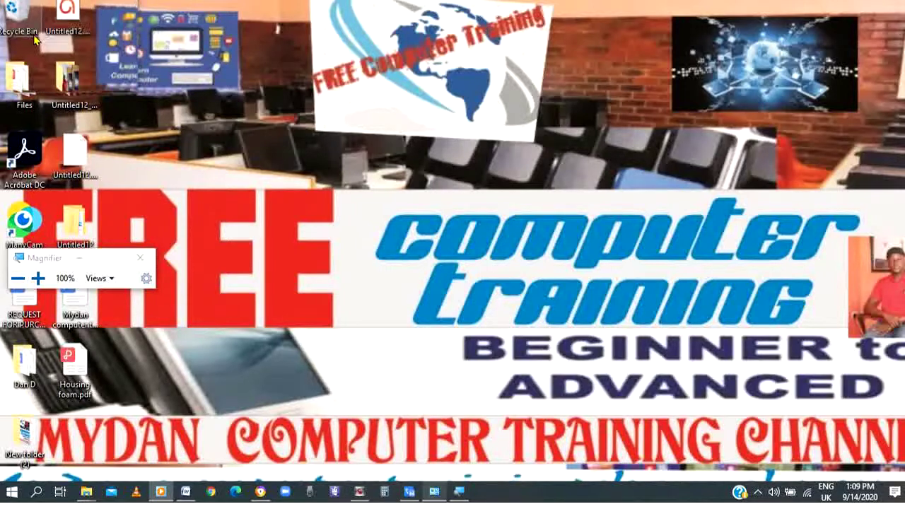